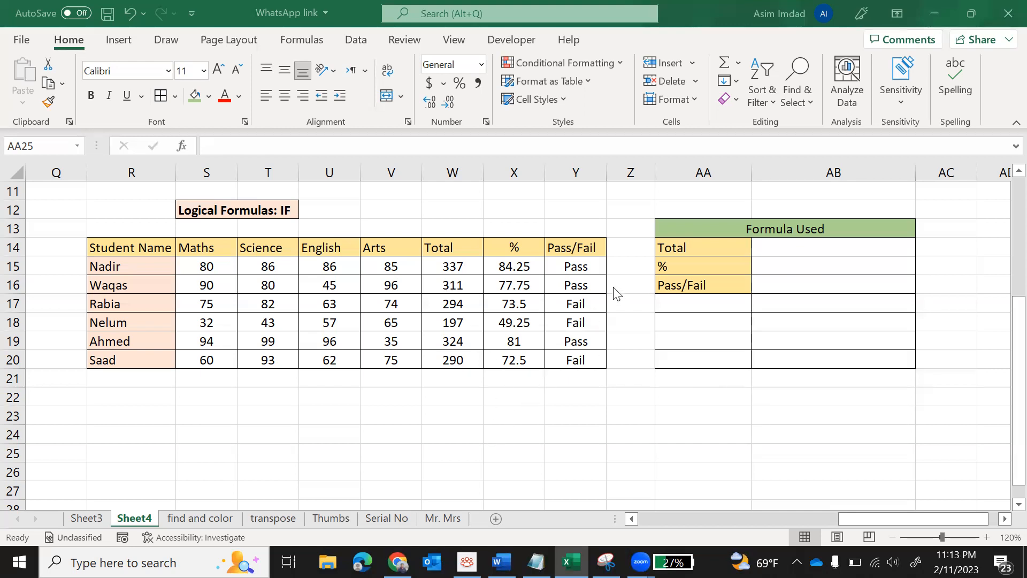
- Look over the Total, % and Pass/Fail headings and cells AB14 to AB16 beside their labels
{"action": "left_click", "coordinate": [503, 253]}
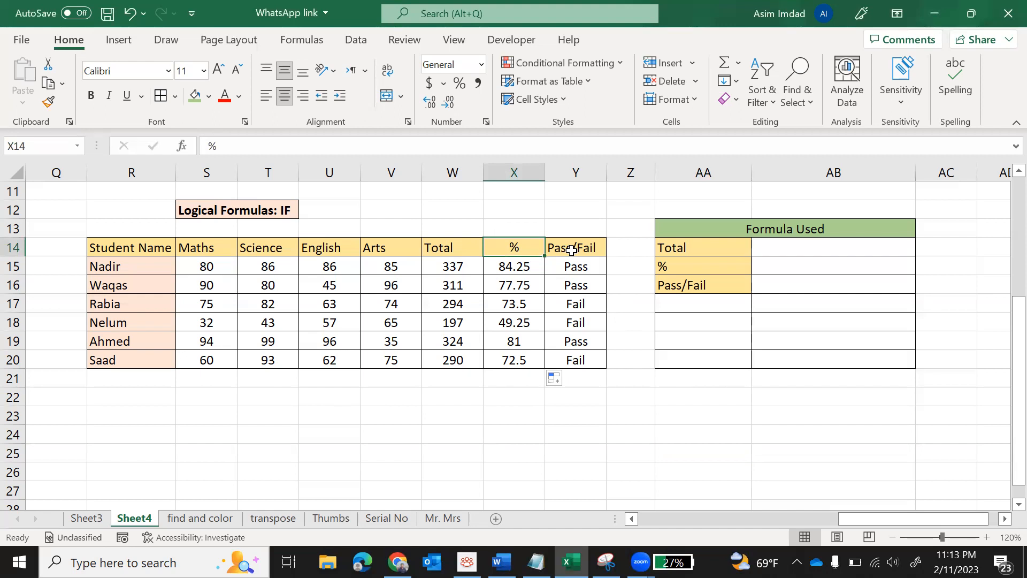
{"action": "left_click", "coordinate": [467, 244]}
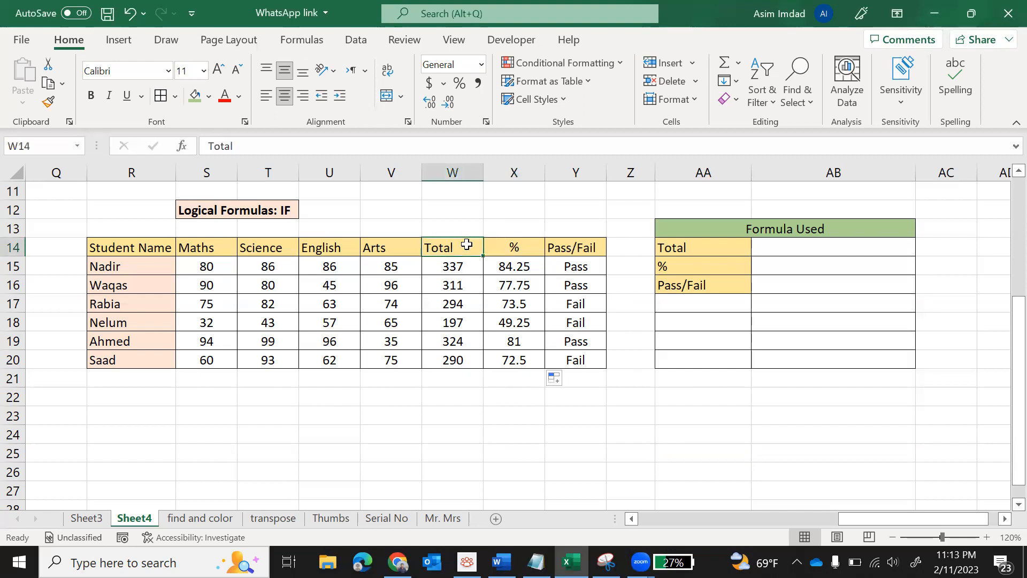
{"action": "key", "text": "shift+Right"}
{"action": "key", "text": "shift+Right"}
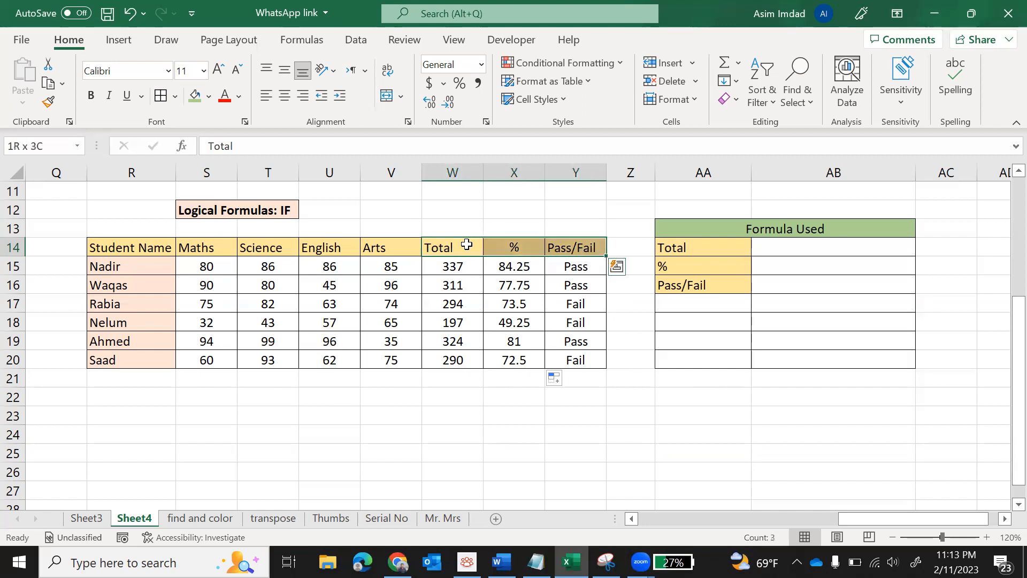
{"action": "left_click", "coordinate": [426, 400]}
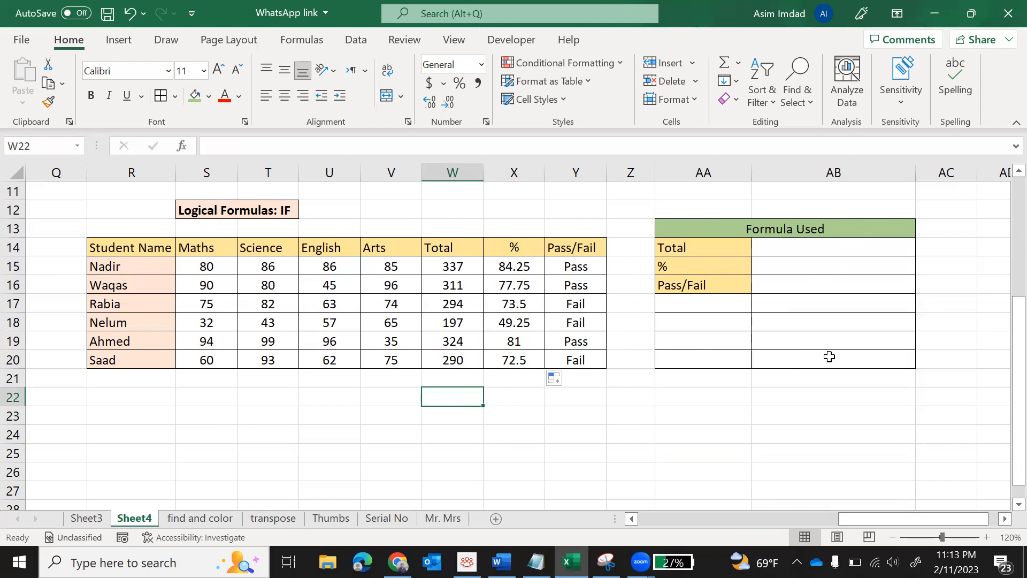
{"action": "left_click", "coordinate": [811, 251]}
{"action": "left_click", "coordinate": [807, 265]}
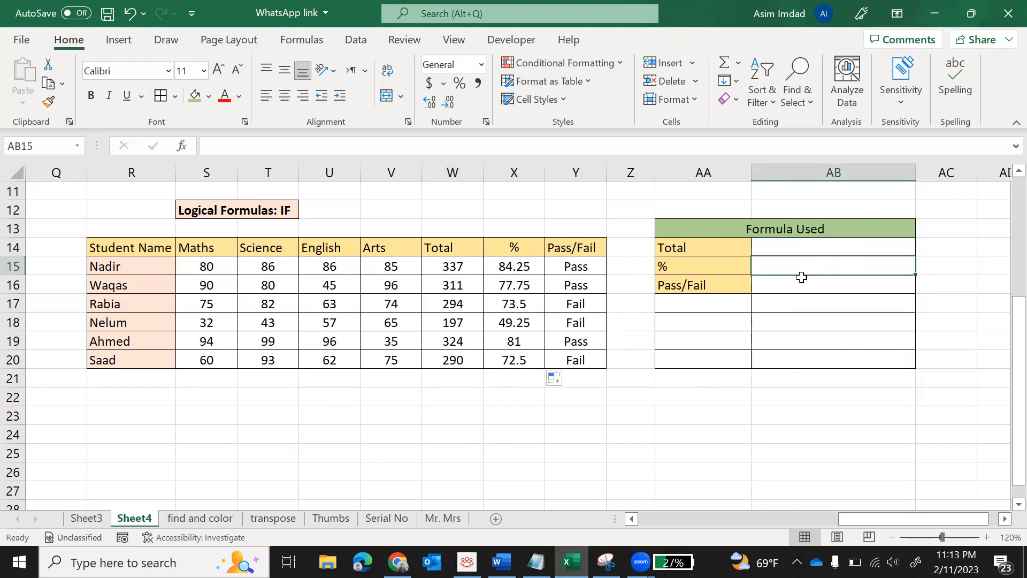
{"action": "left_click", "coordinate": [801, 282]}
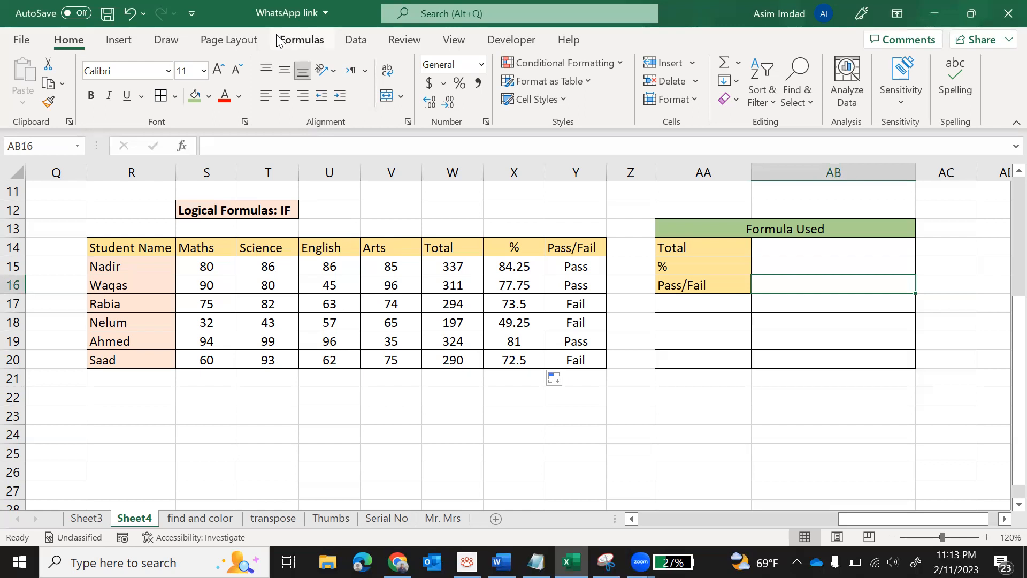
- Turn on Show Formulas to view the Total, % and Pass/Fail formulas, then turn it off
{"action": "left_click", "coordinate": [297, 39]}
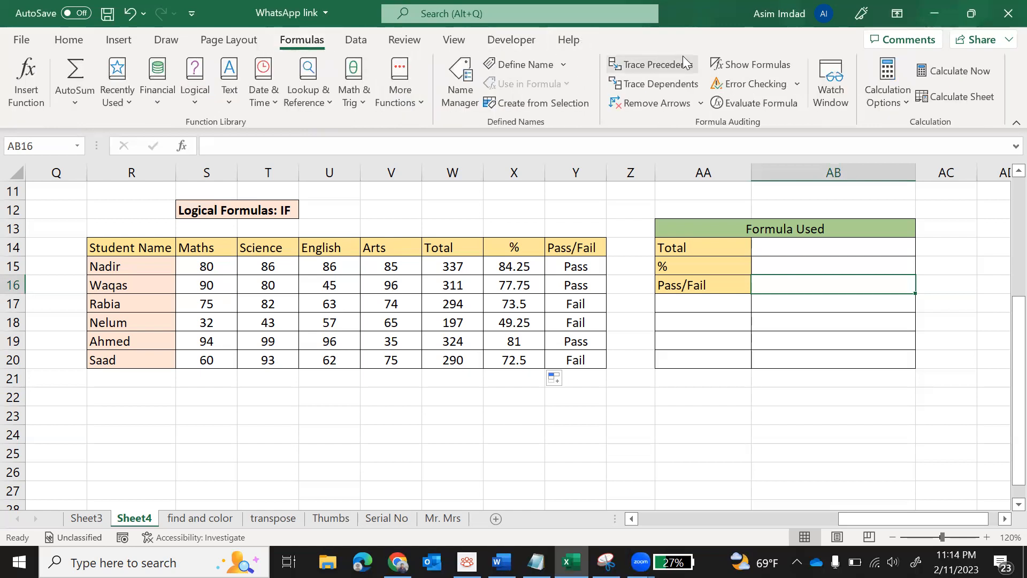
{"action": "left_click", "coordinate": [755, 65]}
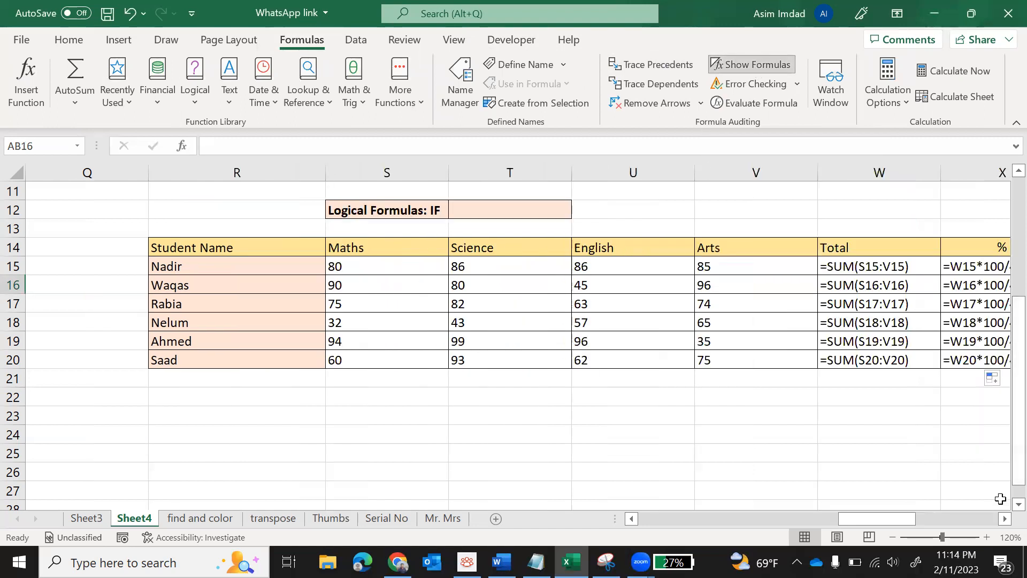
{"action": "left_click", "coordinate": [1004, 519]}
{"action": "left_click", "coordinate": [1005, 519]}
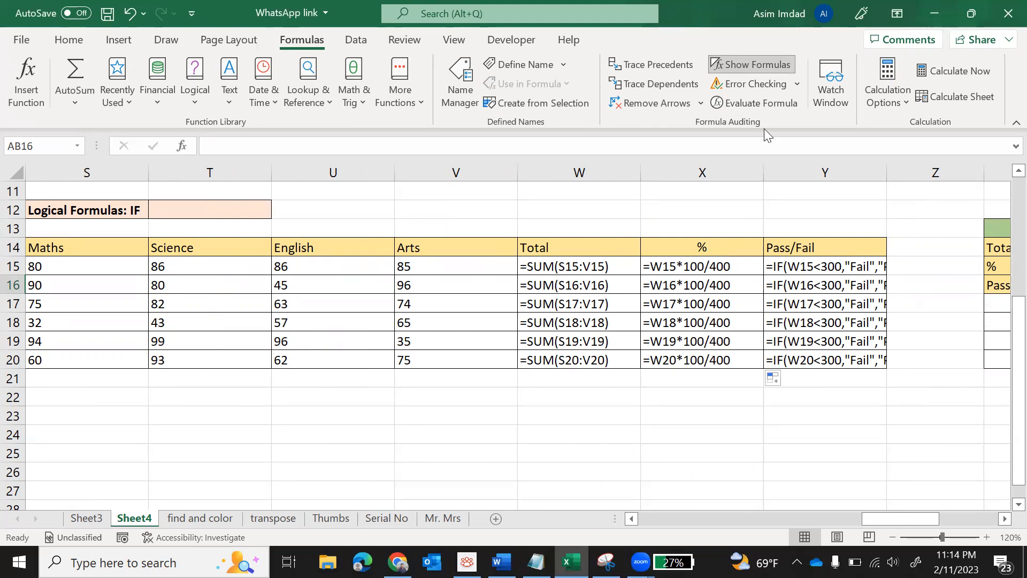
{"action": "left_click", "coordinate": [740, 68]}
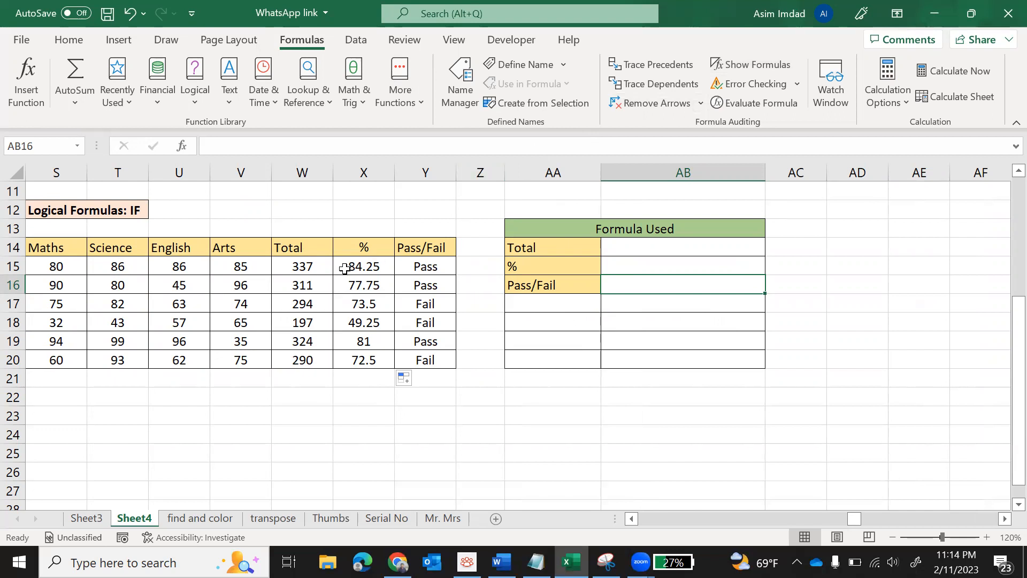
- Scroll back left to the Student Name column and return to the Home tab
{"action": "left_click", "coordinate": [631, 519]}
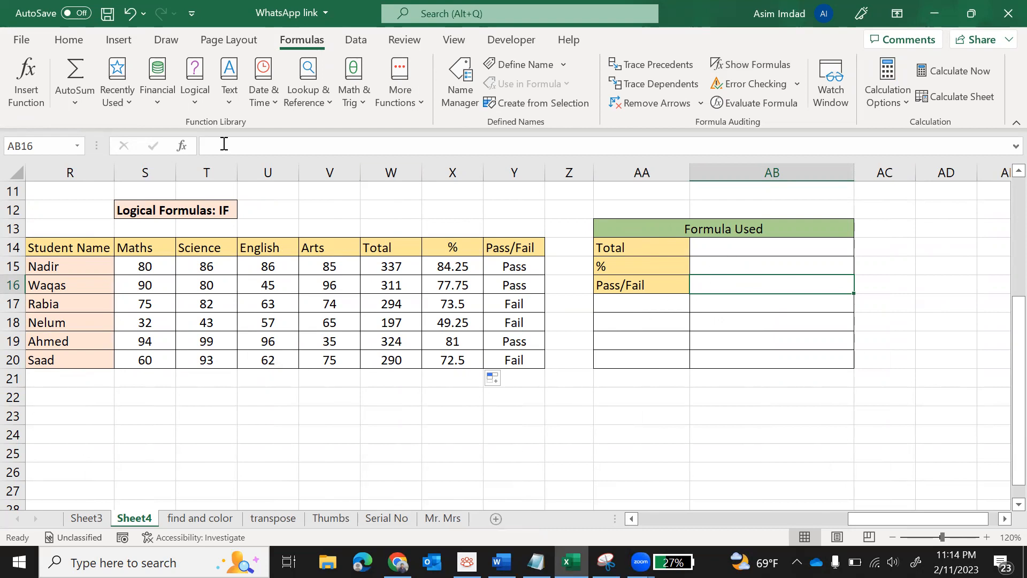
{"action": "left_click", "coordinate": [68, 47]}
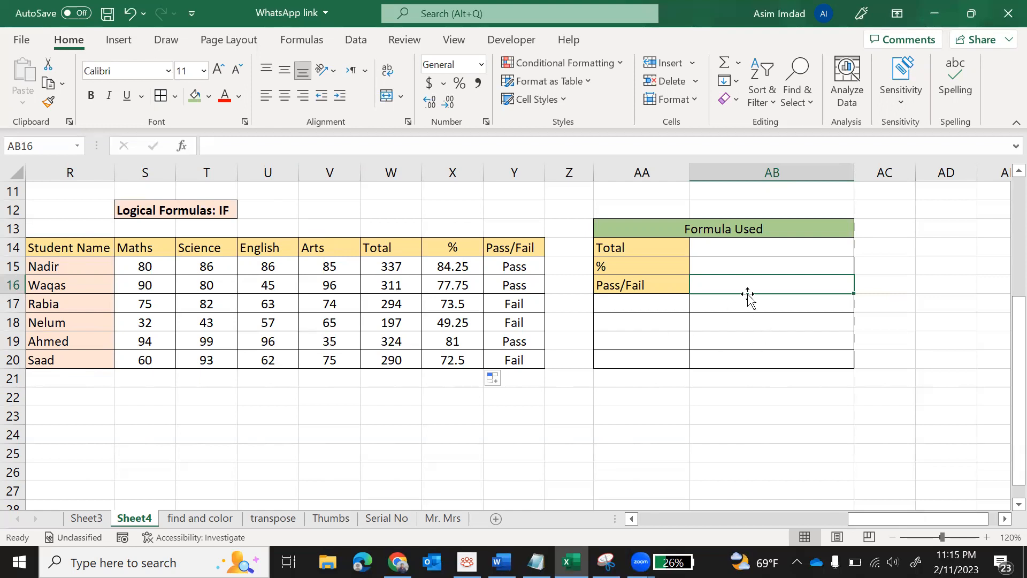
{"action": "left_click", "coordinate": [661, 249]}
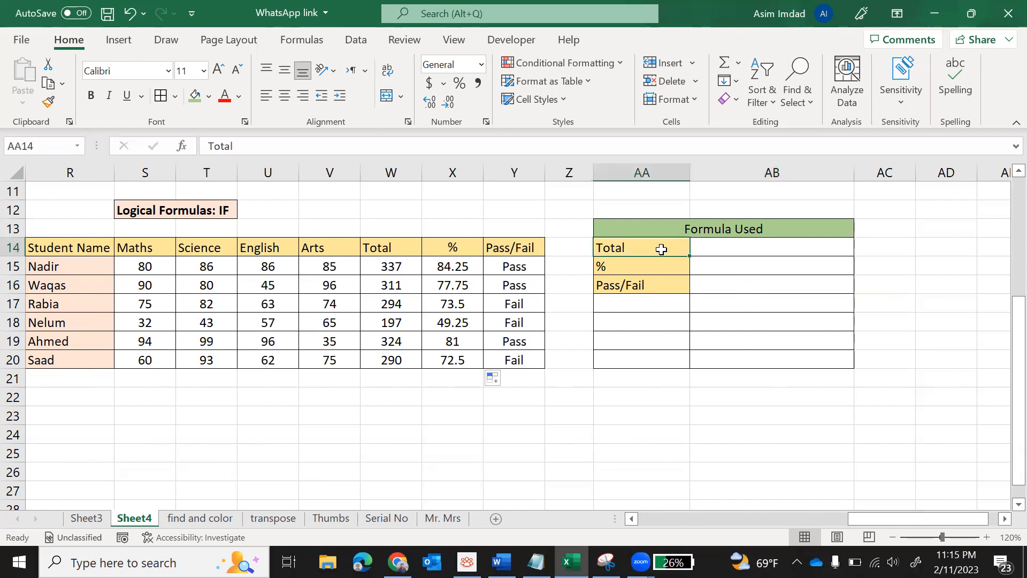
{"action": "left_click", "coordinate": [713, 247]}
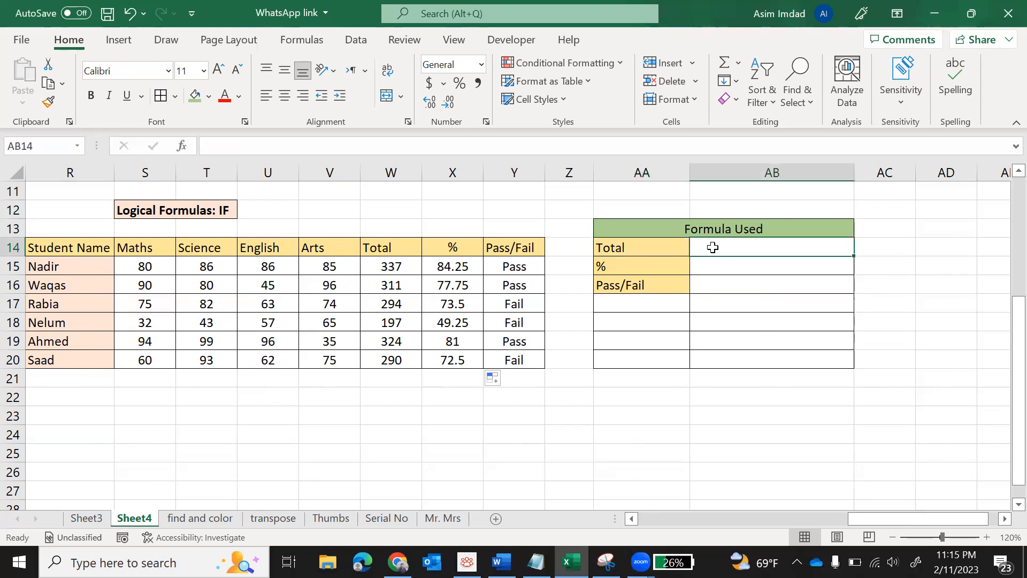
{"action": "left_click", "coordinate": [394, 248]}
{"action": "left_click", "coordinate": [454, 247]}
{"action": "left_click", "coordinate": [727, 262]}
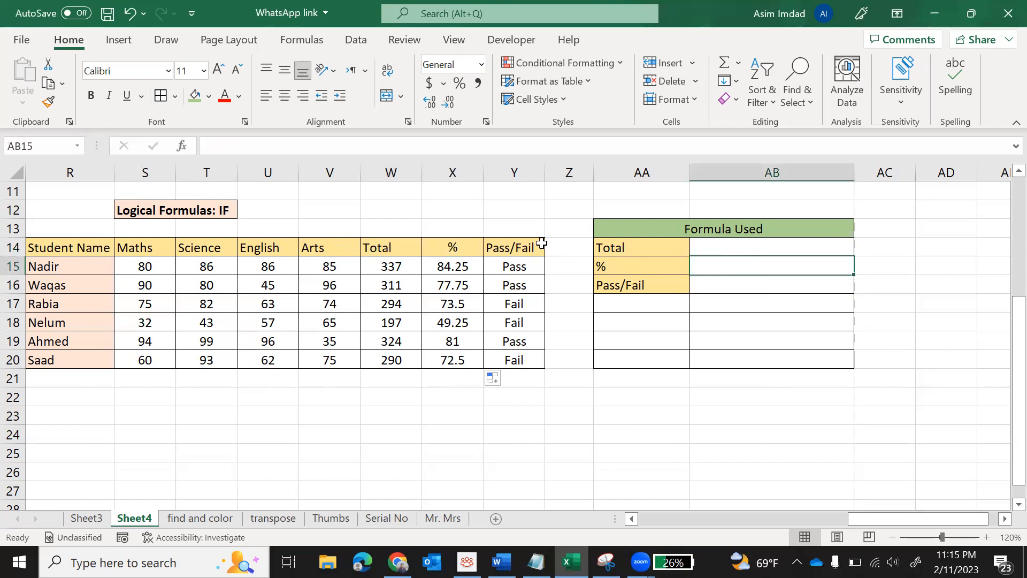
{"action": "left_click", "coordinate": [519, 246]}
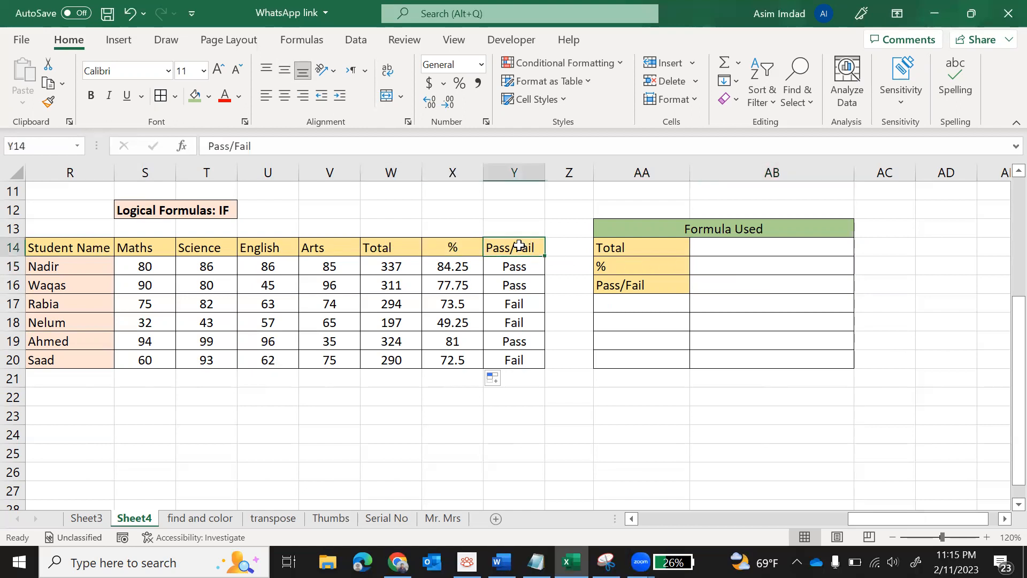
{"action": "left_click", "coordinate": [707, 286]}
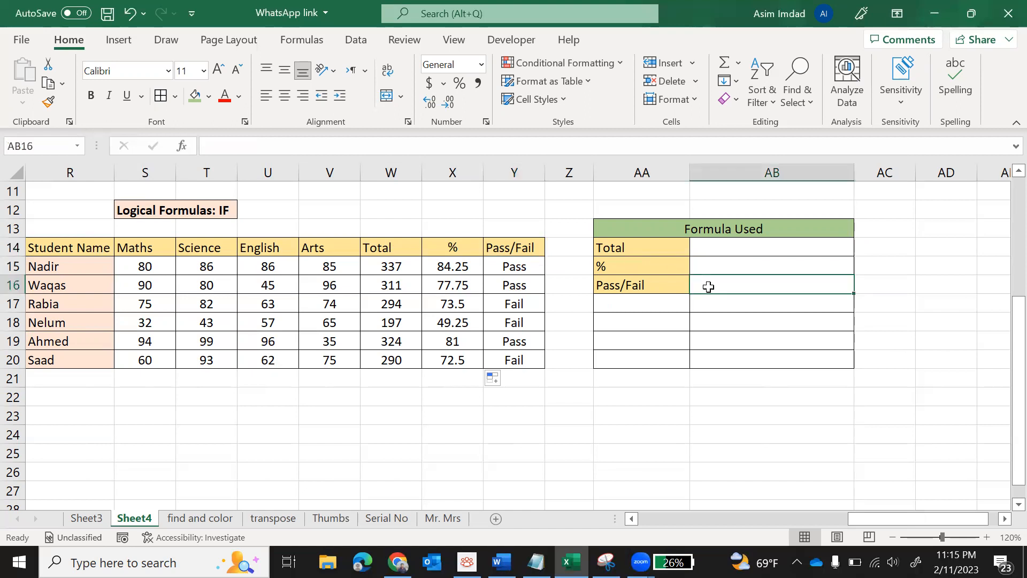
{"action": "left_click", "coordinate": [731, 245]}
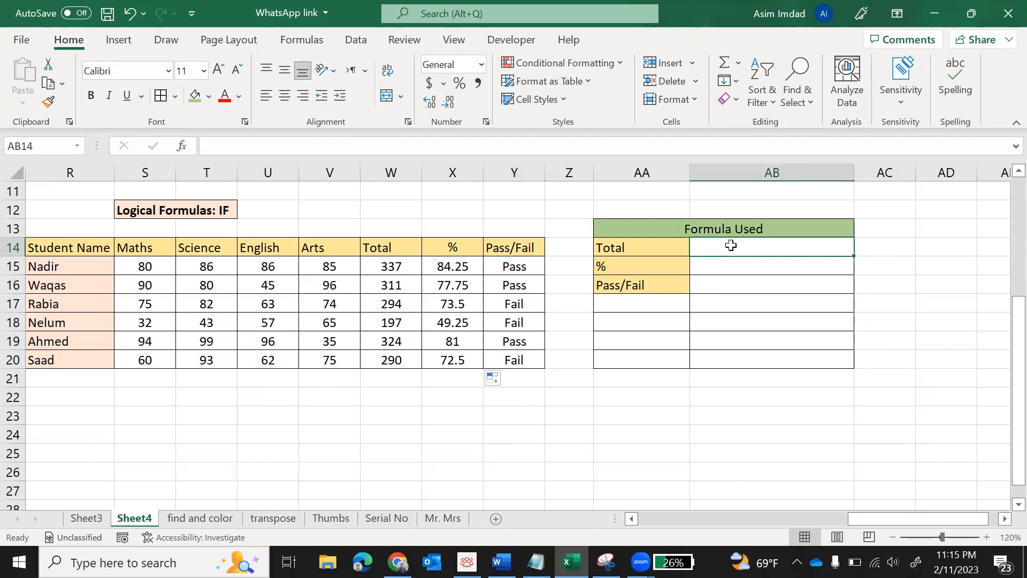
- Enter =FORMULATEXT(W15) in AB14 to display the Total formula =SUM(S15:V15)
{"action": "type", "text": "="}
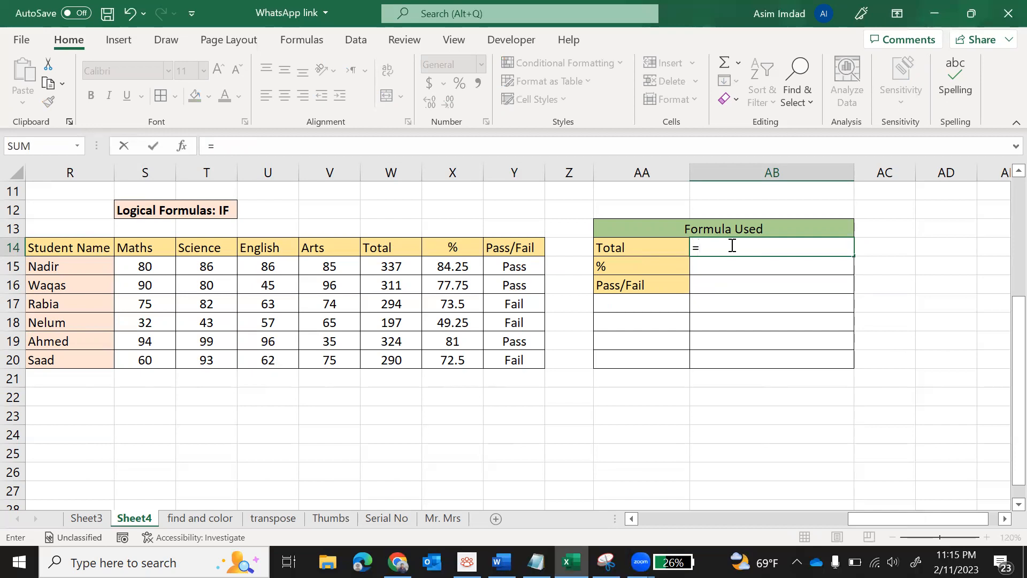
{"action": "type", "text": "for"}
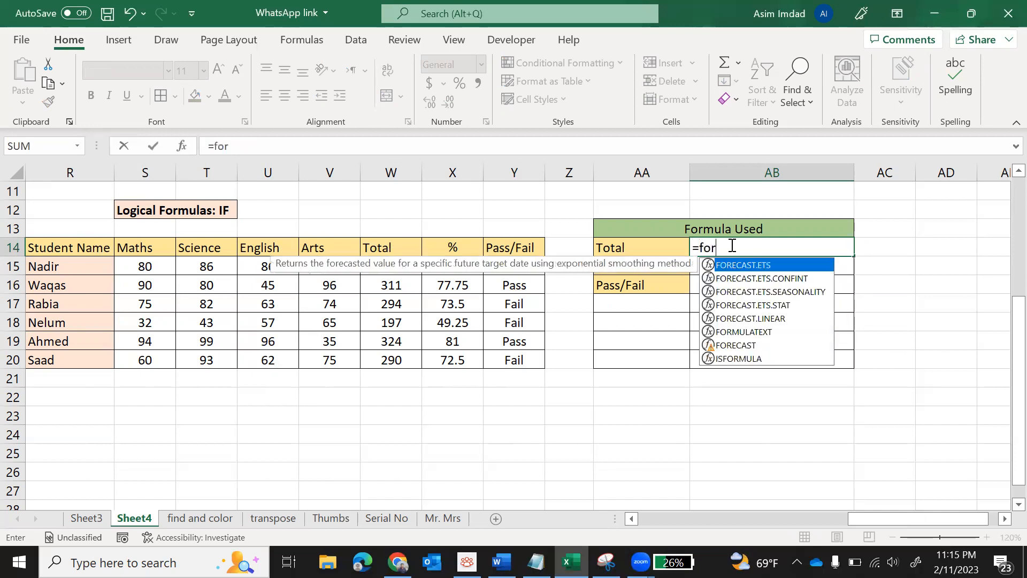
{"action": "type", "text": "mu"}
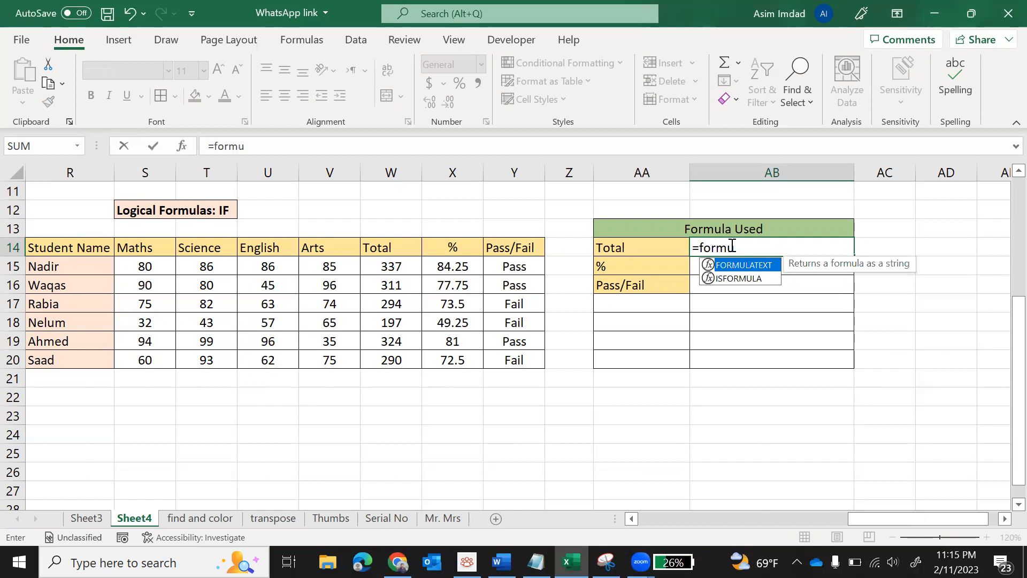
{"action": "key", "text": "Tab"}
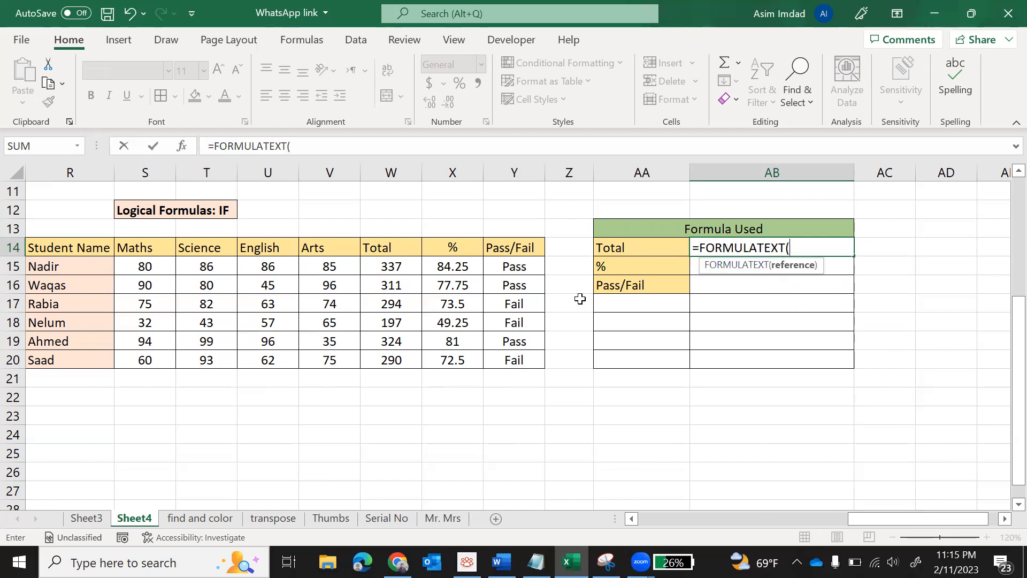
{"action": "left_click", "coordinate": [405, 265]}
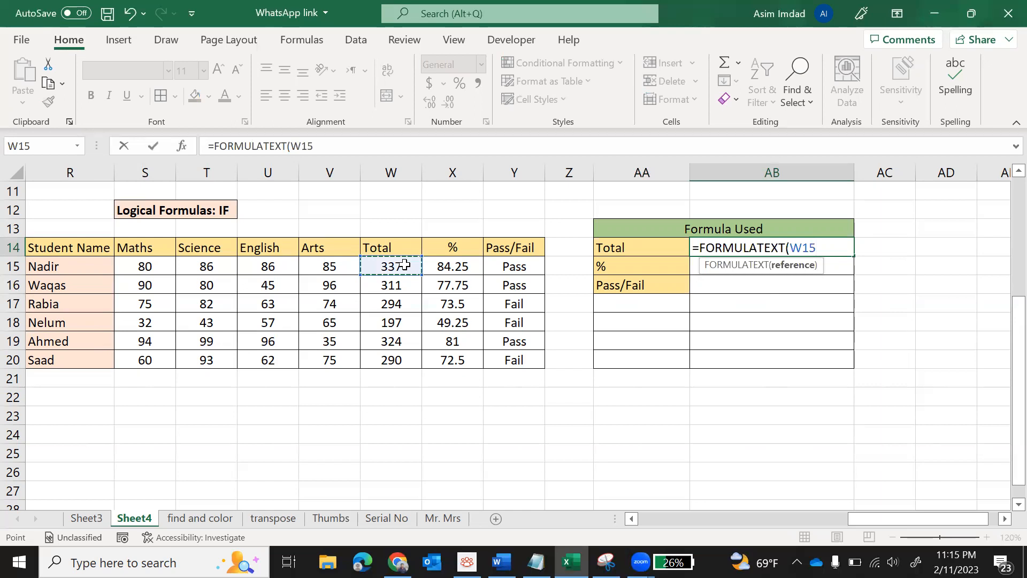
{"action": "type", "text": ")"}
{"action": "key", "text": "Return"}
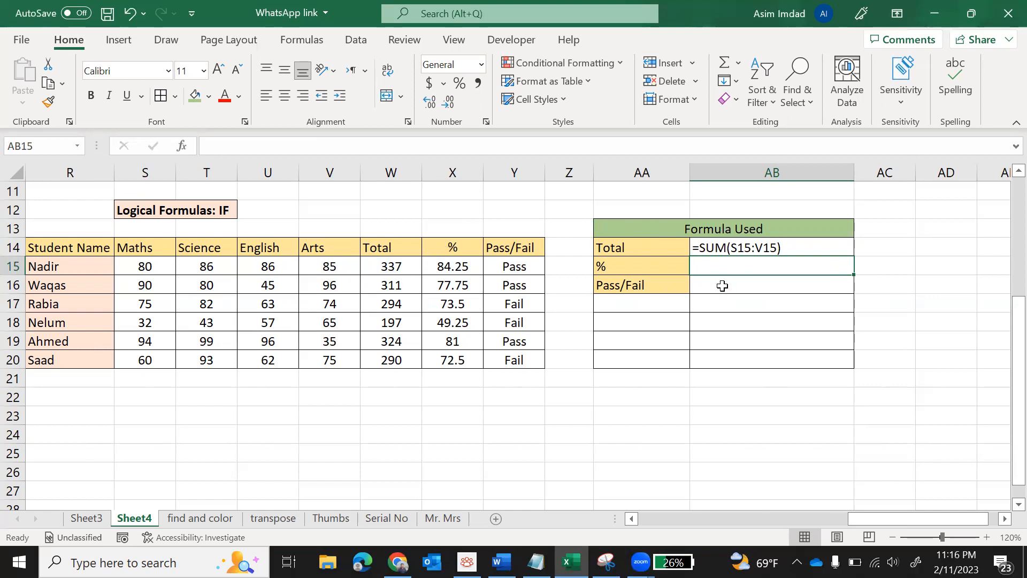
- Enter FORMULATEXT referencing X15 in AB15 to display the % formula =W15*100/400
{"action": "type", "text": "="}
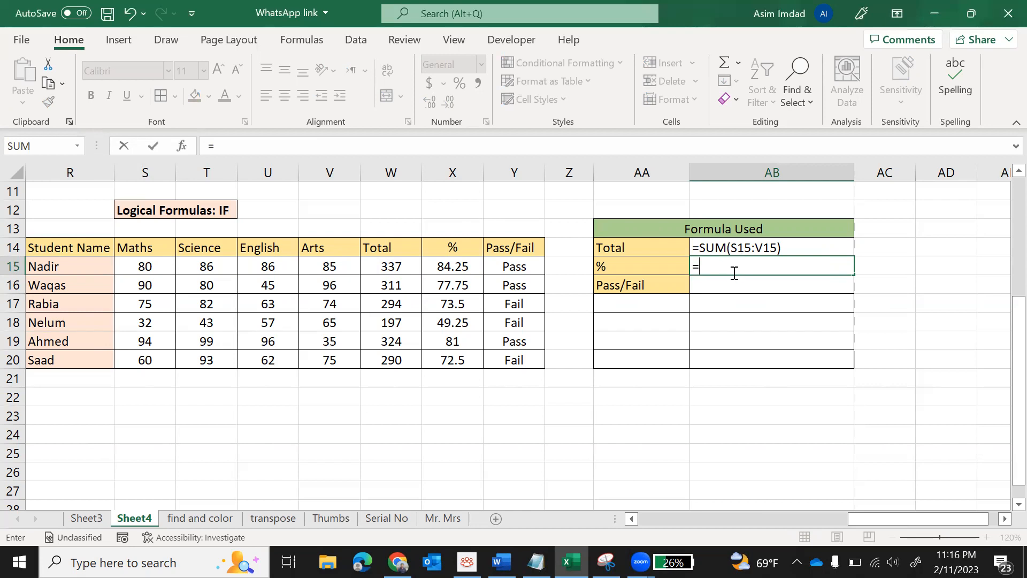
{"action": "type", "text": "for"}
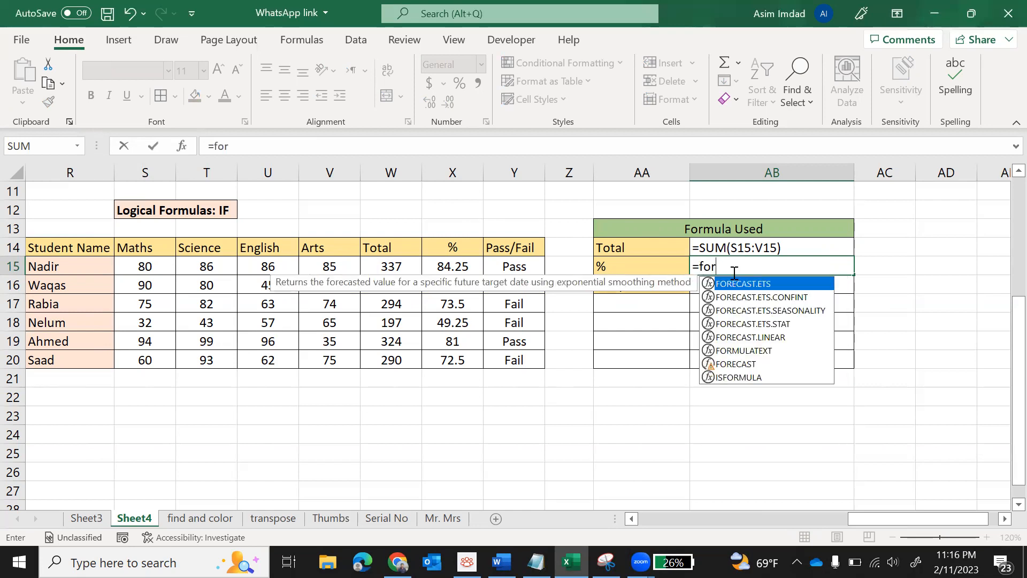
{"action": "type", "text": "mu"}
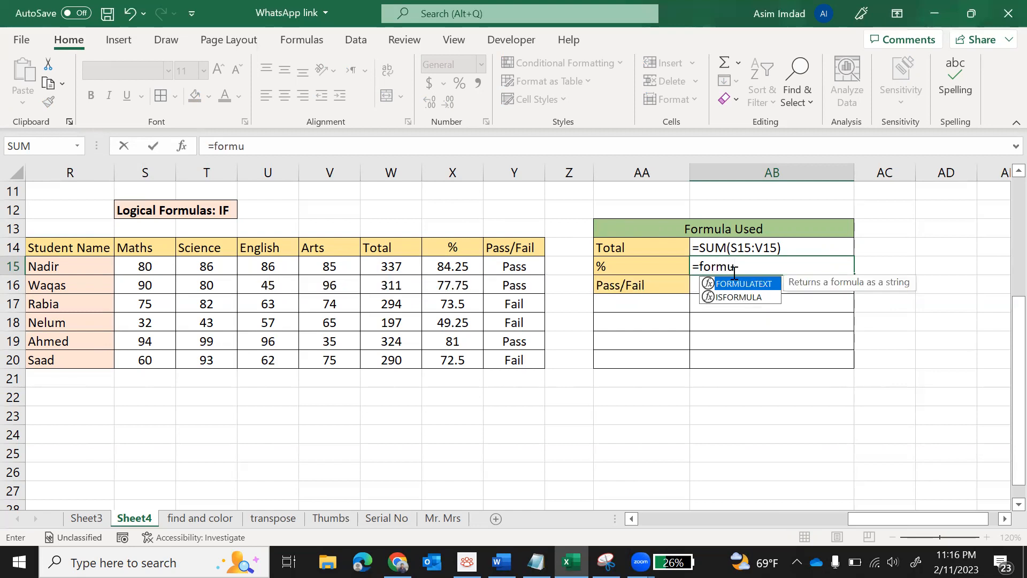
{"action": "key", "text": "Tab"}
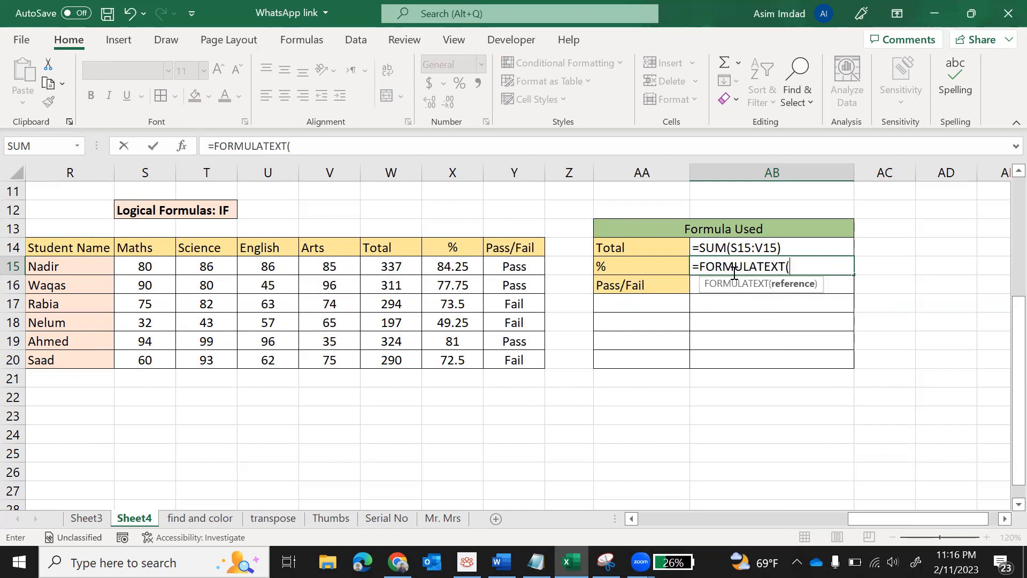
{"action": "left_click", "coordinate": [460, 270]}
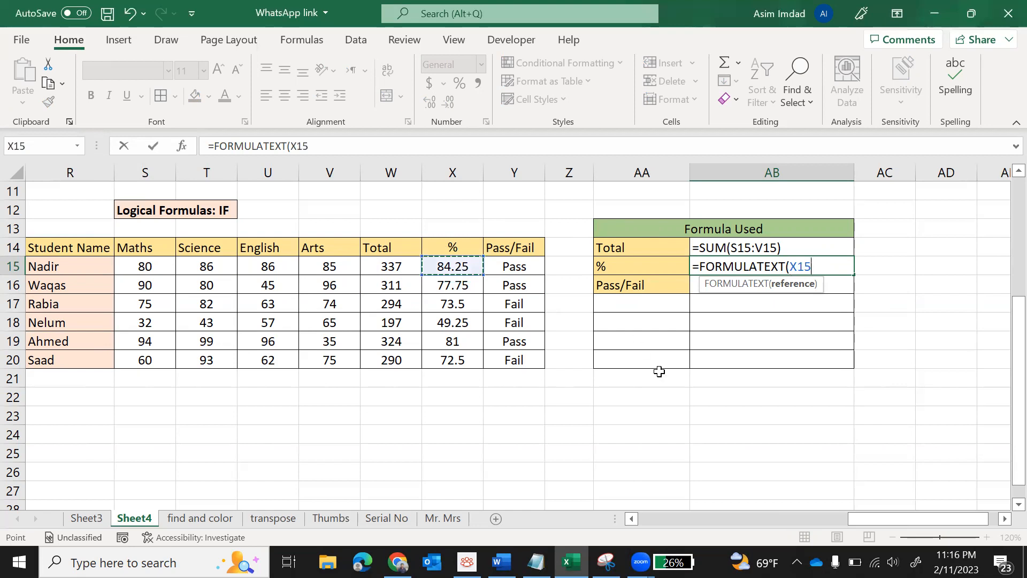
{"action": "key", "text": "Return"}
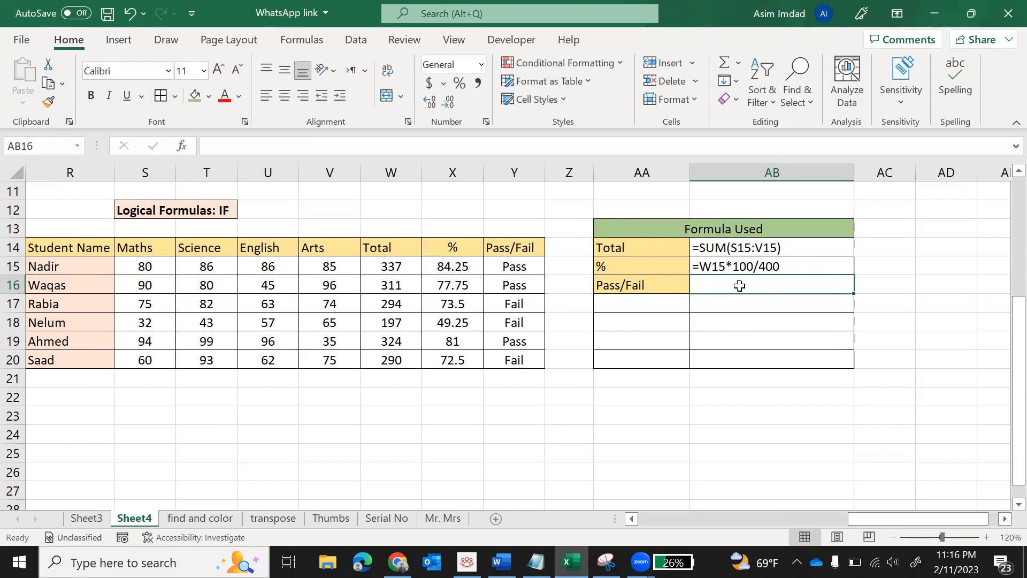
- Enter FORMULATEXT referencing Y15 in AB16 to display =IF(W15<300,"Fail","Pass")
{"action": "type", "text": "form"}
{"action": "key", "text": "Tab"}
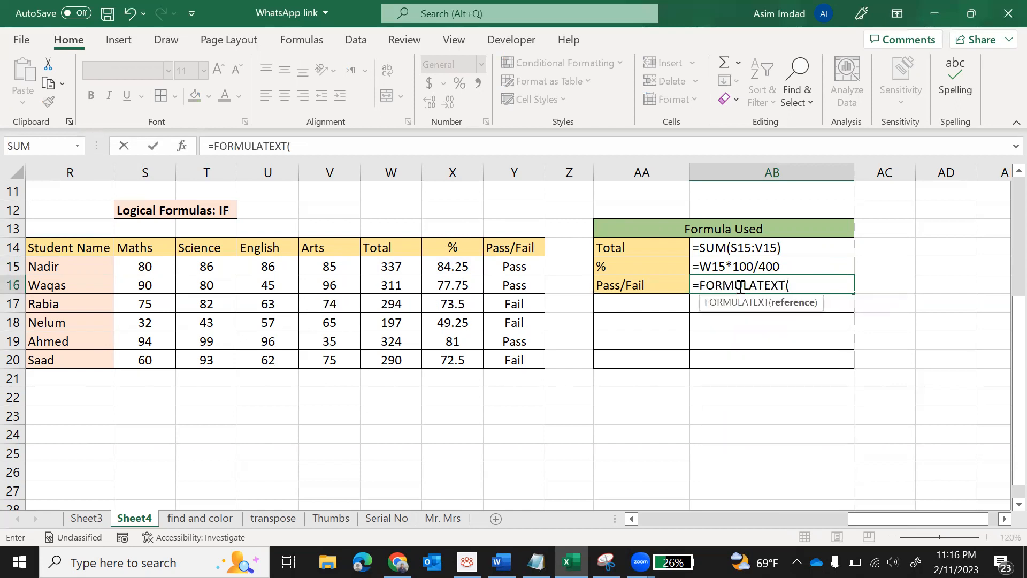
{"action": "left_click", "coordinate": [505, 268]}
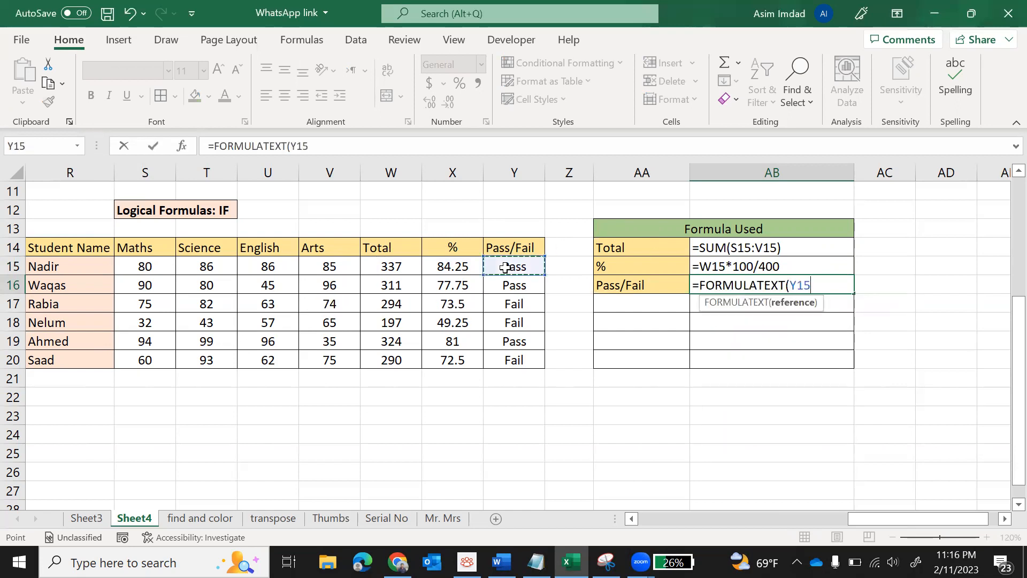
{"action": "key", "text": "Return"}
{"action": "left_click", "coordinate": [664, 379]}
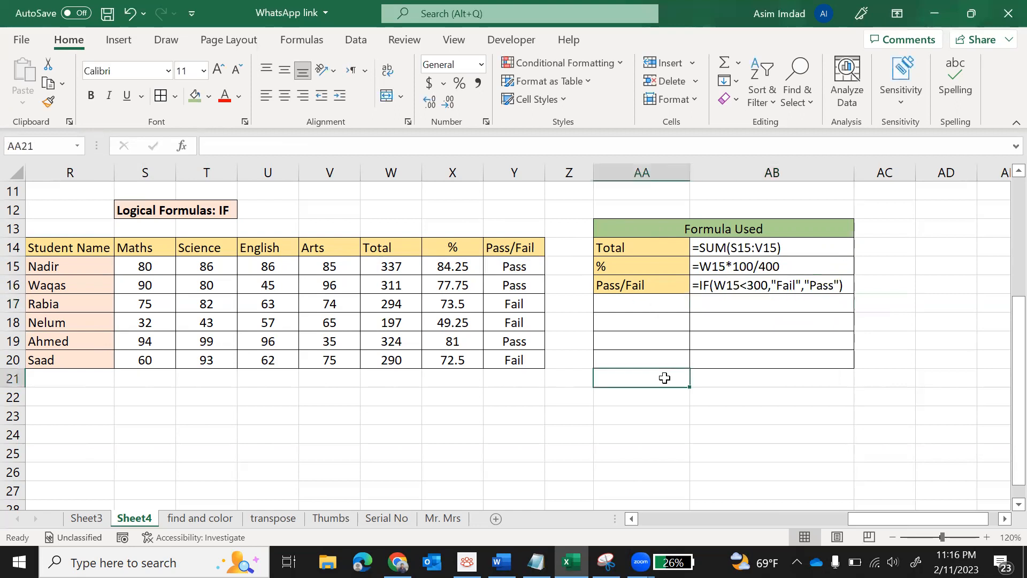